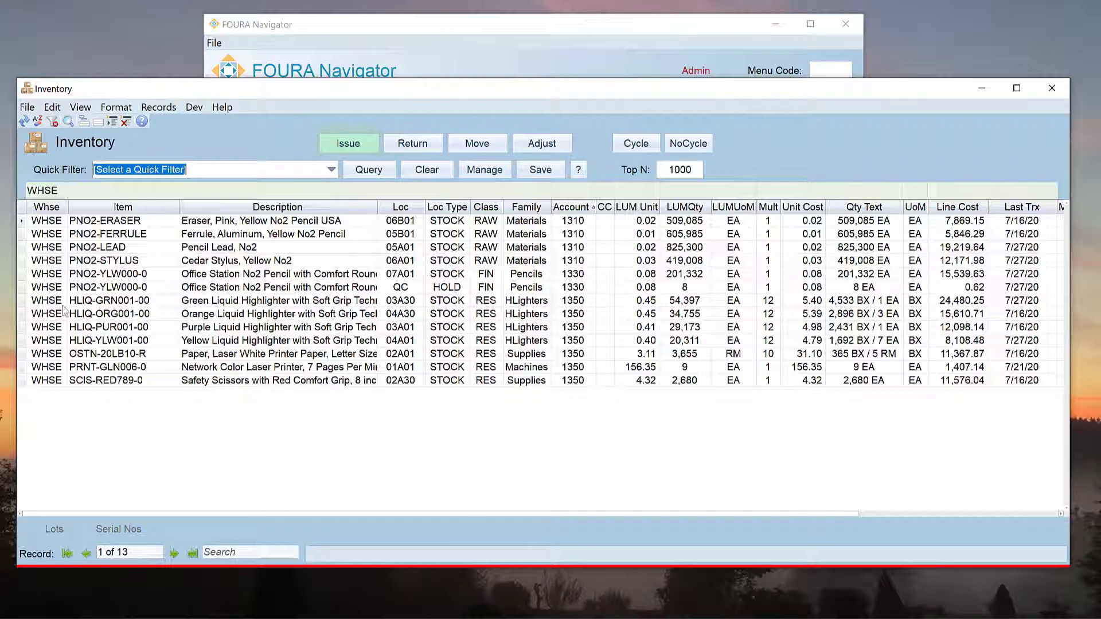
Start an inventory issue for the green highlighter HLIQ-GRN001-00 and charge it to account 4210 Supplies
click(24, 300)
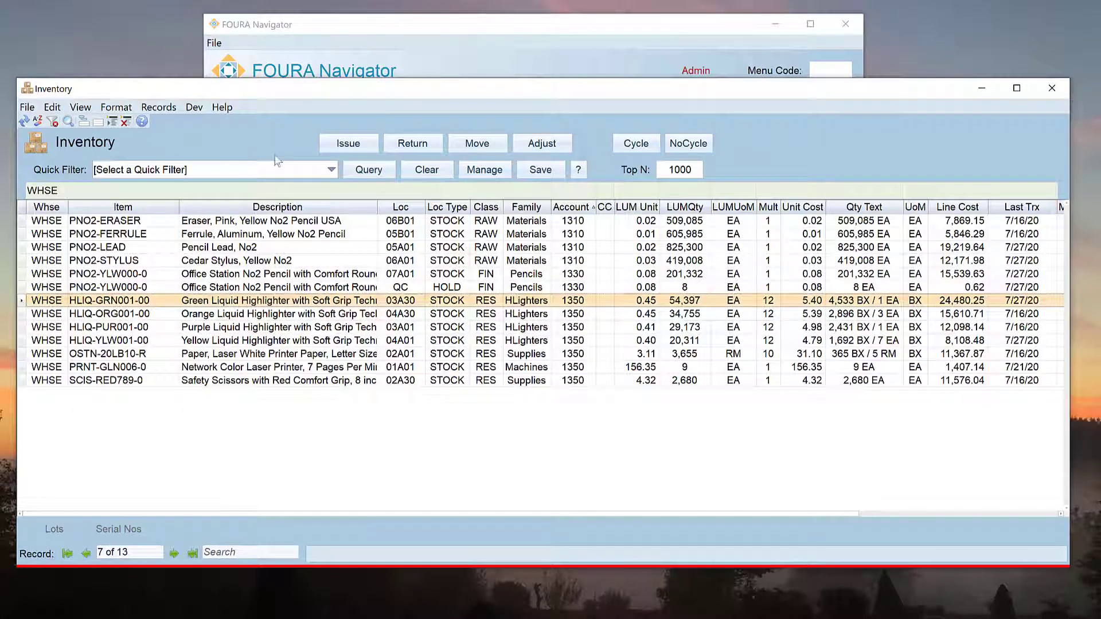
click(329, 143)
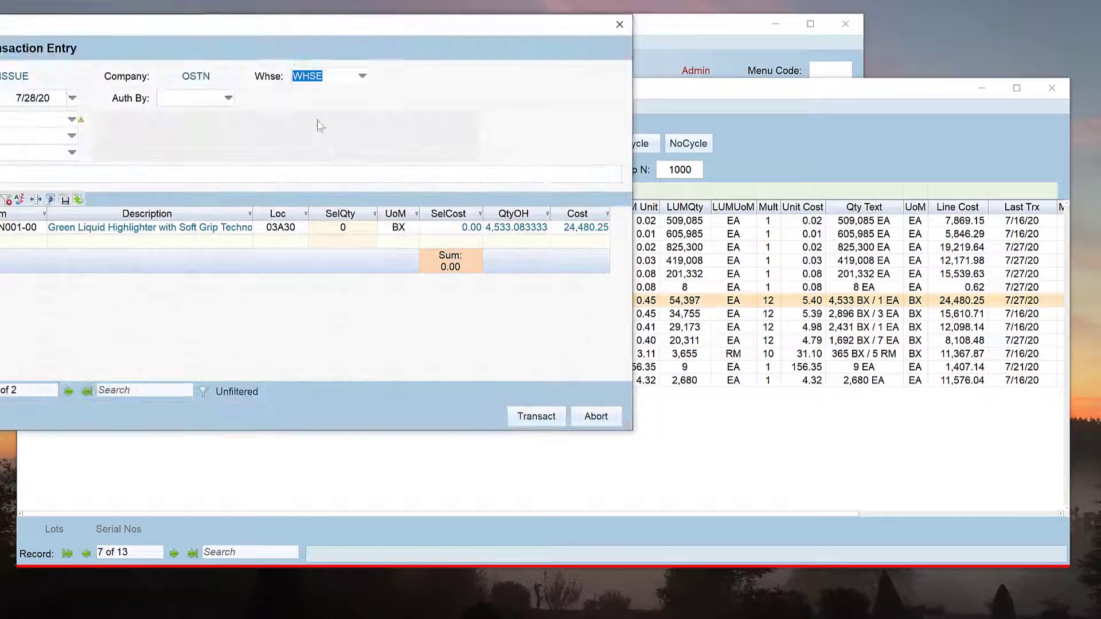
drag(286, 30, 530, 92)
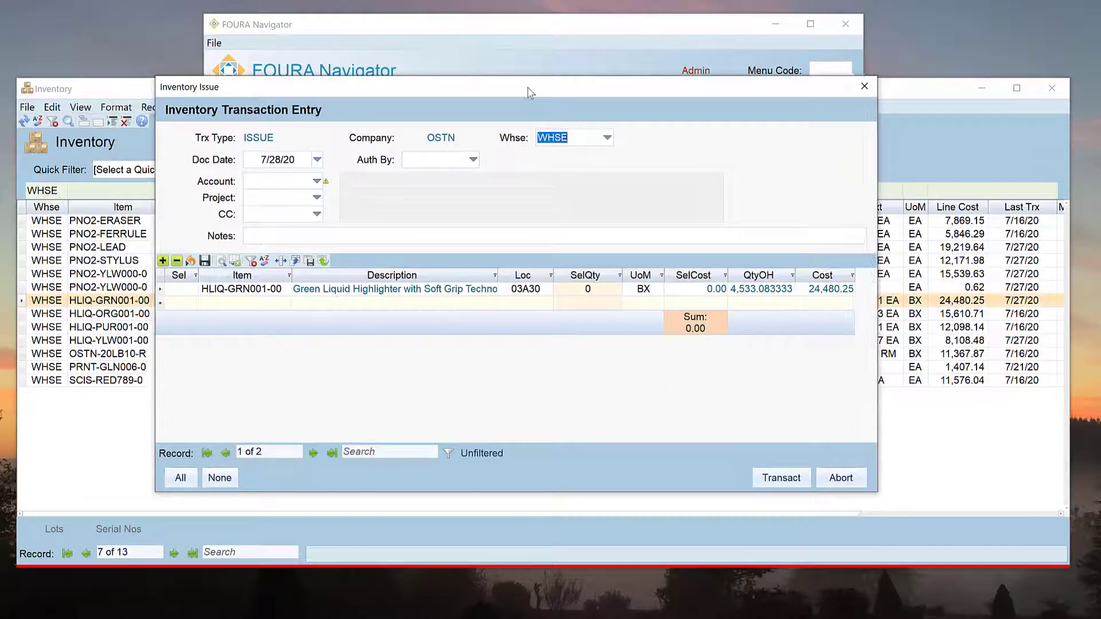
click(317, 182)
scroll(310, 256, down, 1)
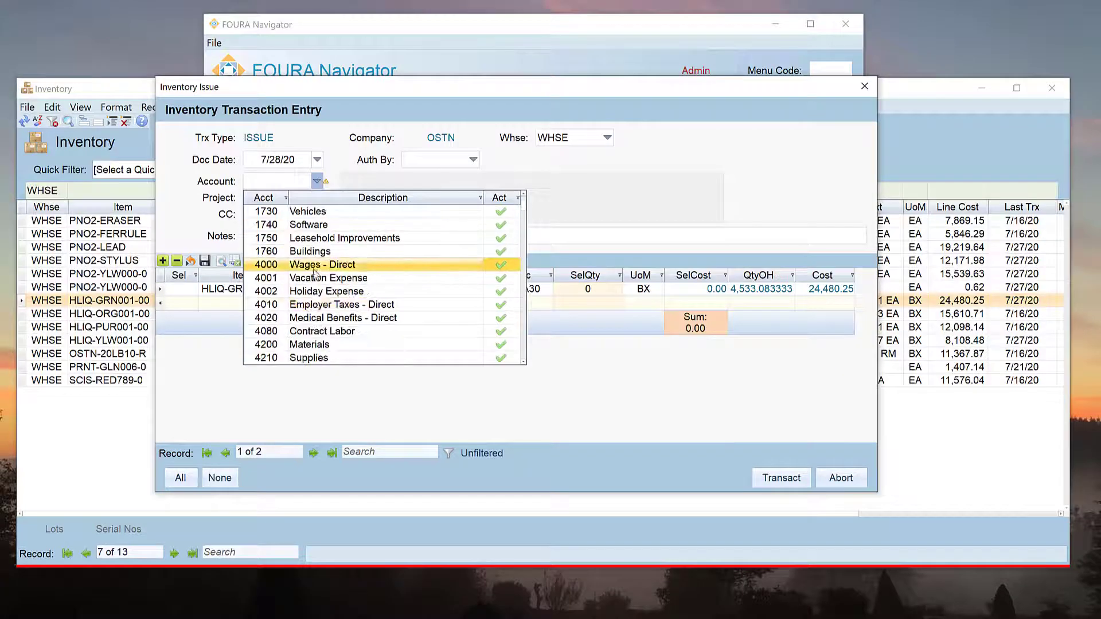
click(317, 357)
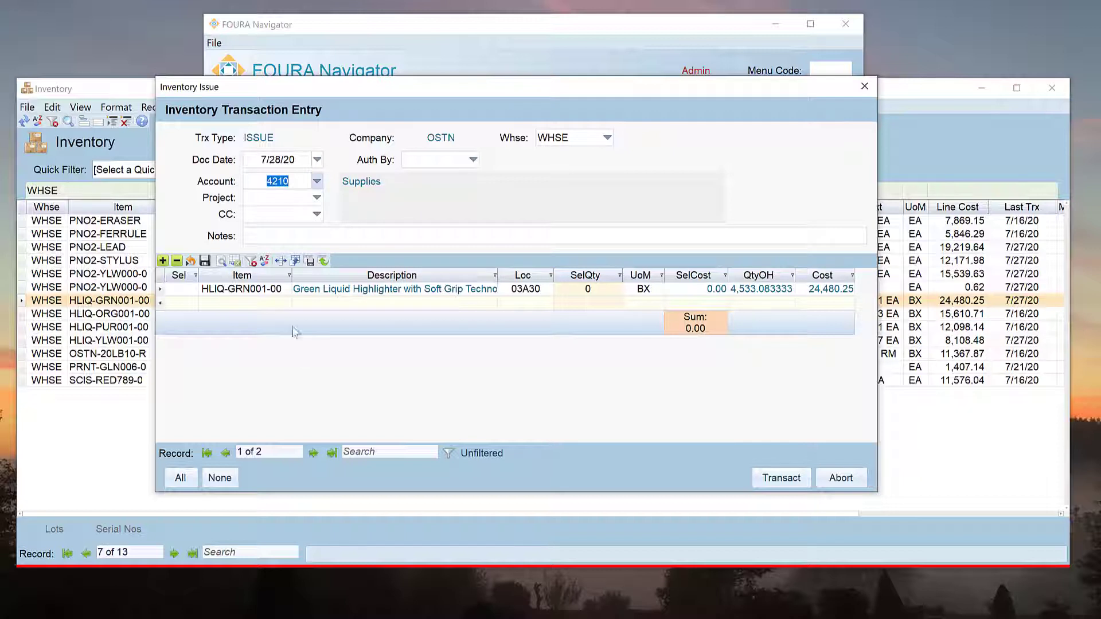
Enter the note "Box for Accounting Audit" on the issue and choose the Accounts Payable employee as authorizer
click(257, 235)
text(Box for Accounting Audit)
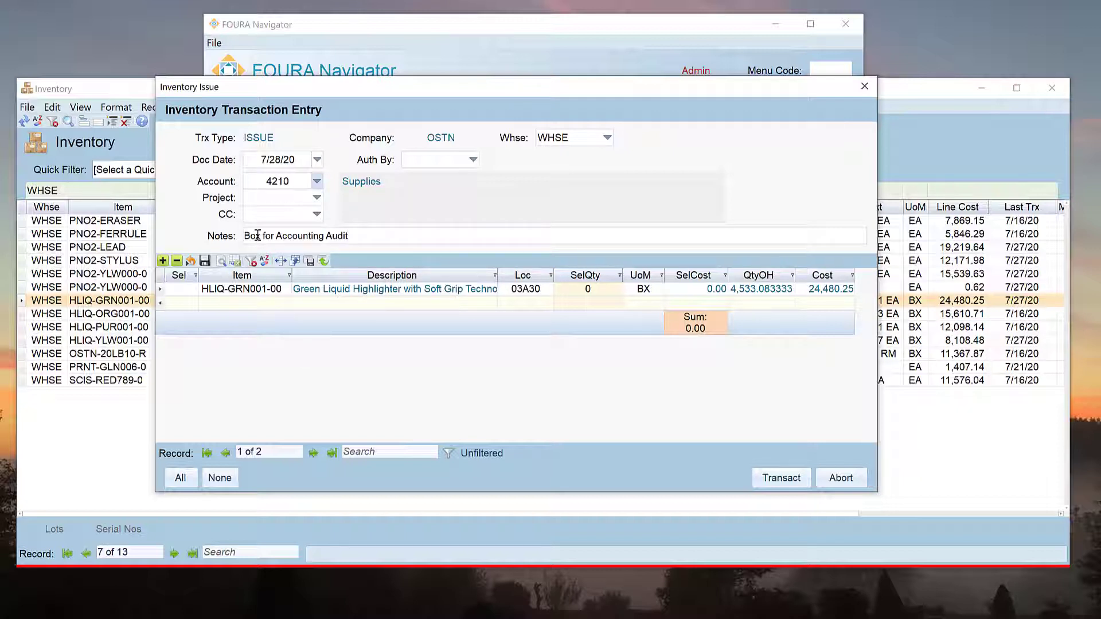
click(472, 159)
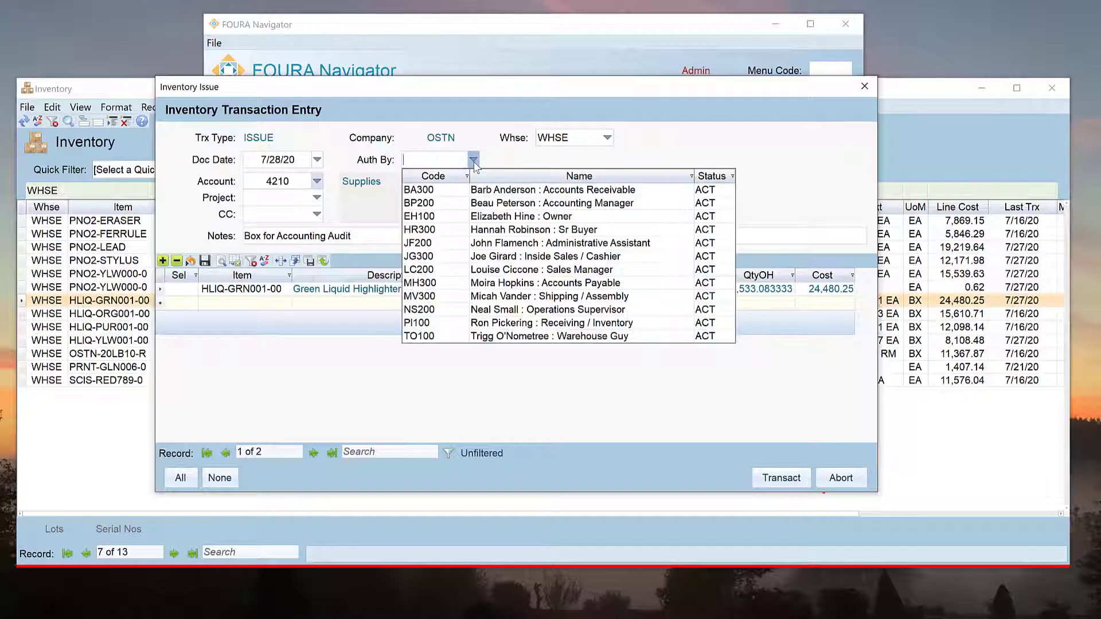
click(487, 282)
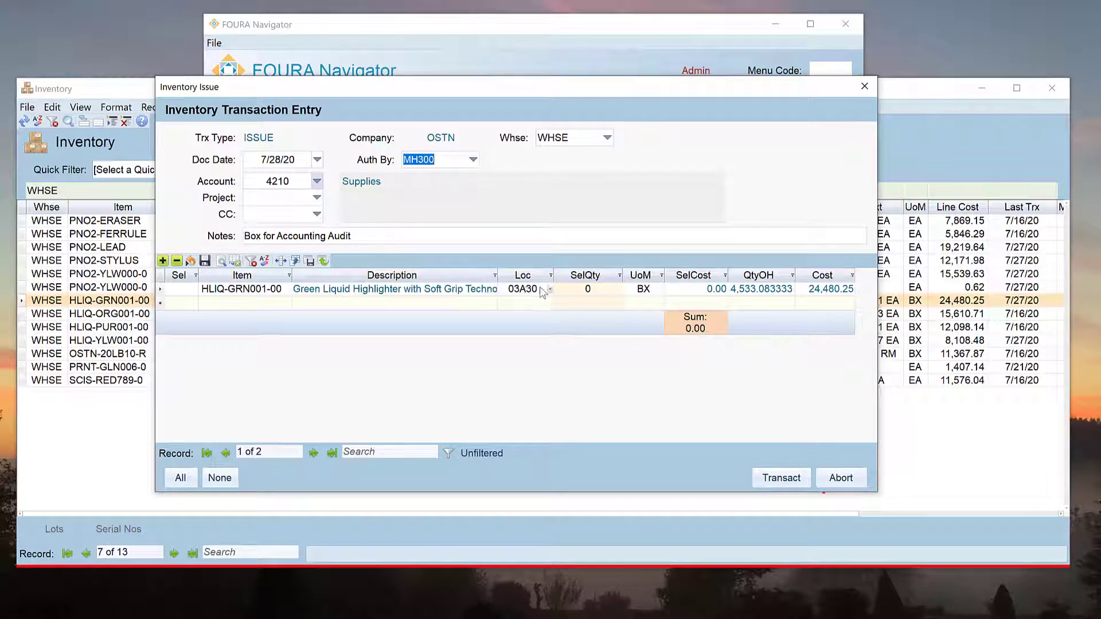
Set the issue quantity of HLIQ-GRN001-00 to 1, keep the unit of measure as BX, and post the issue
click(589, 287)
text(1)
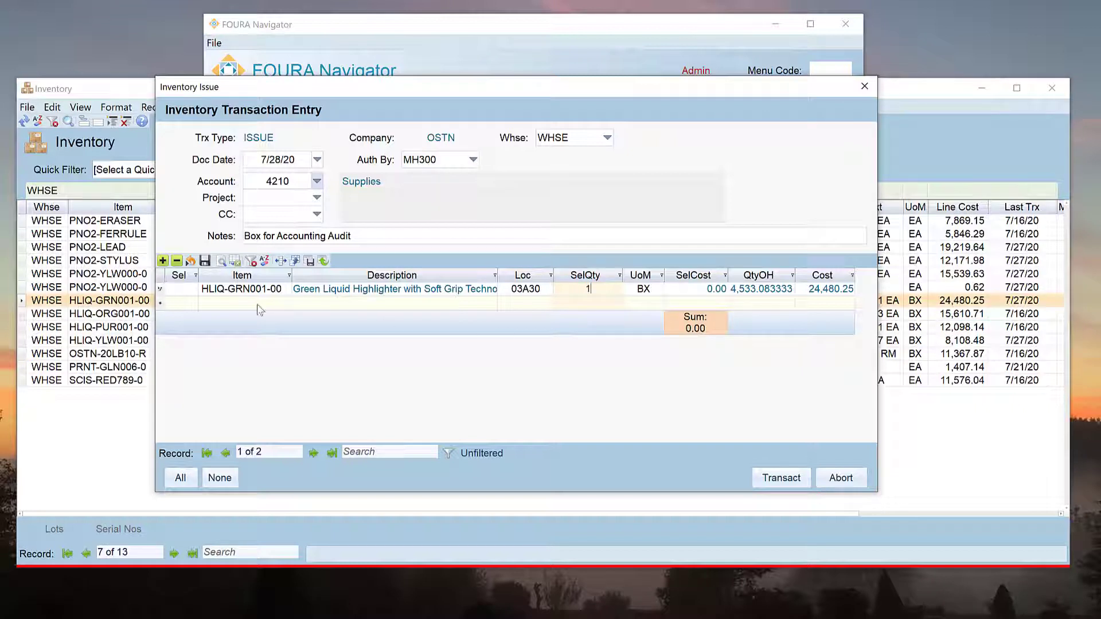
click(160, 290)
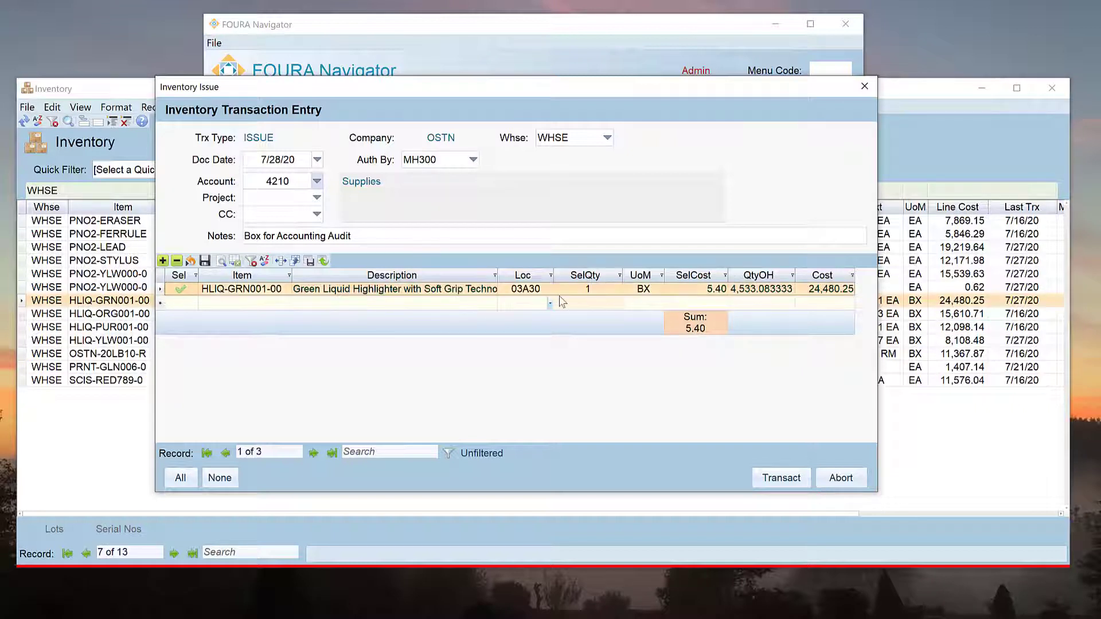
click(661, 290)
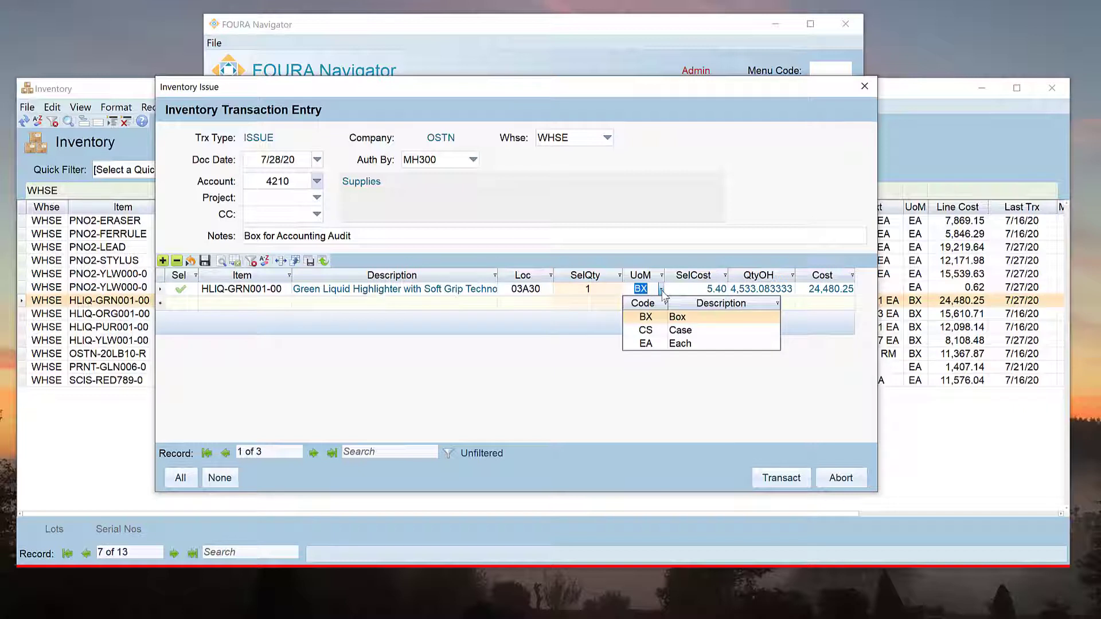
click(662, 292)
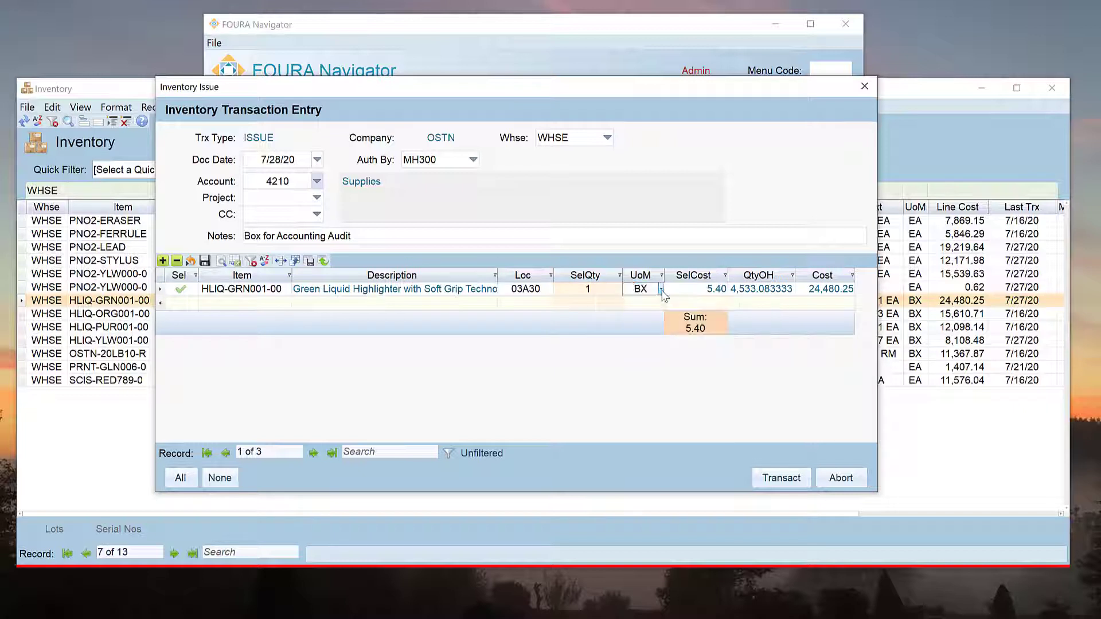
click(758, 480)
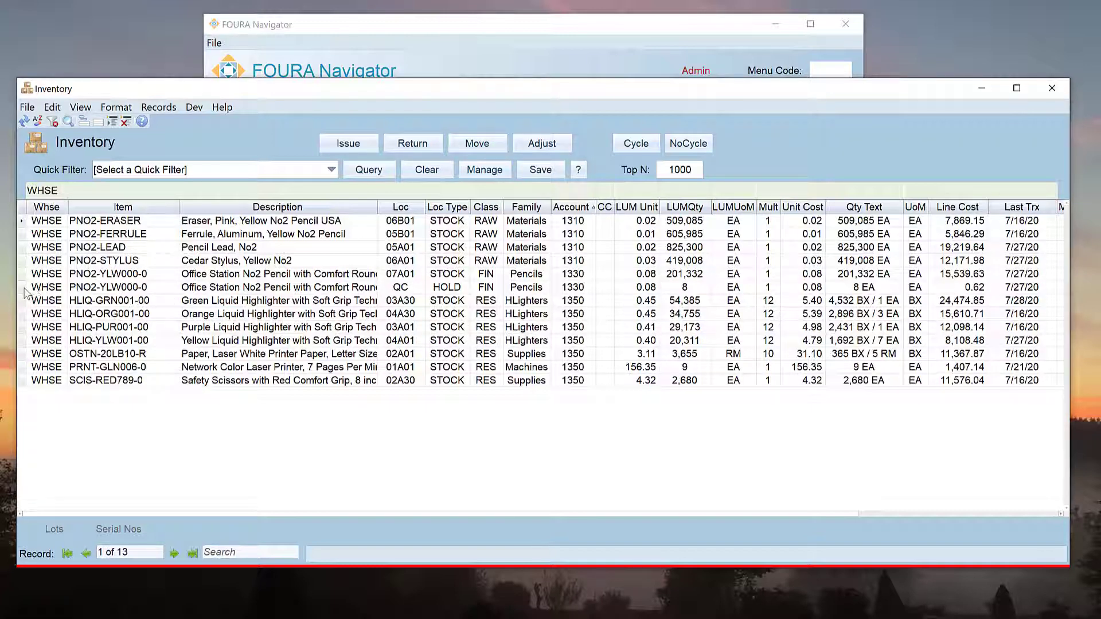
Start an inventory move for the PNO2-YLW000-0 pencils in the QC location, with 07A01 as the new location
click(55, 288)
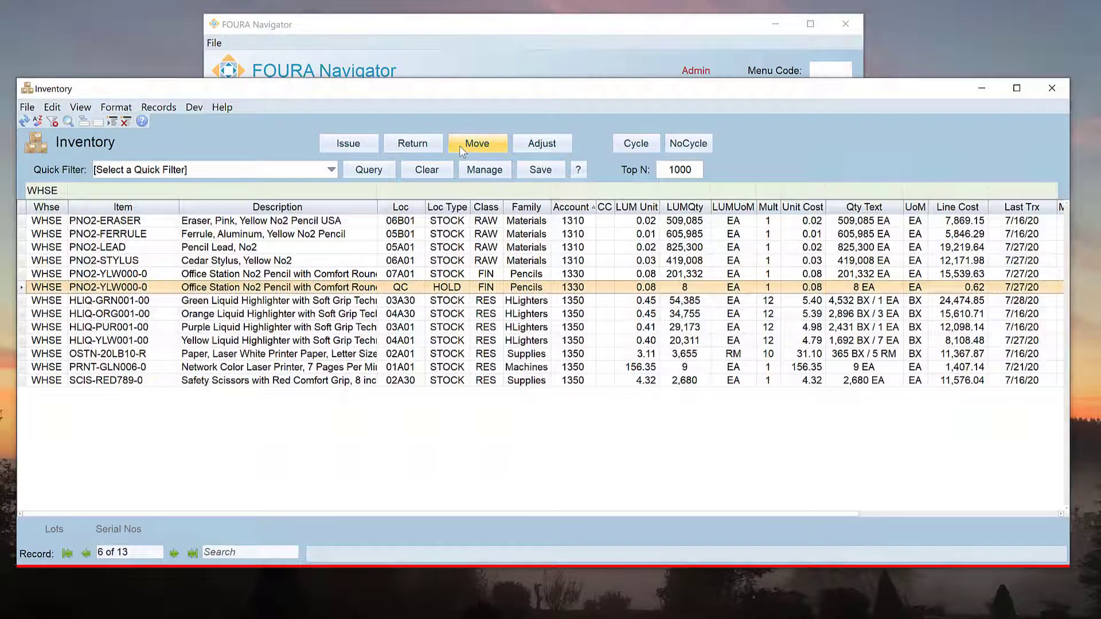
click(459, 146)
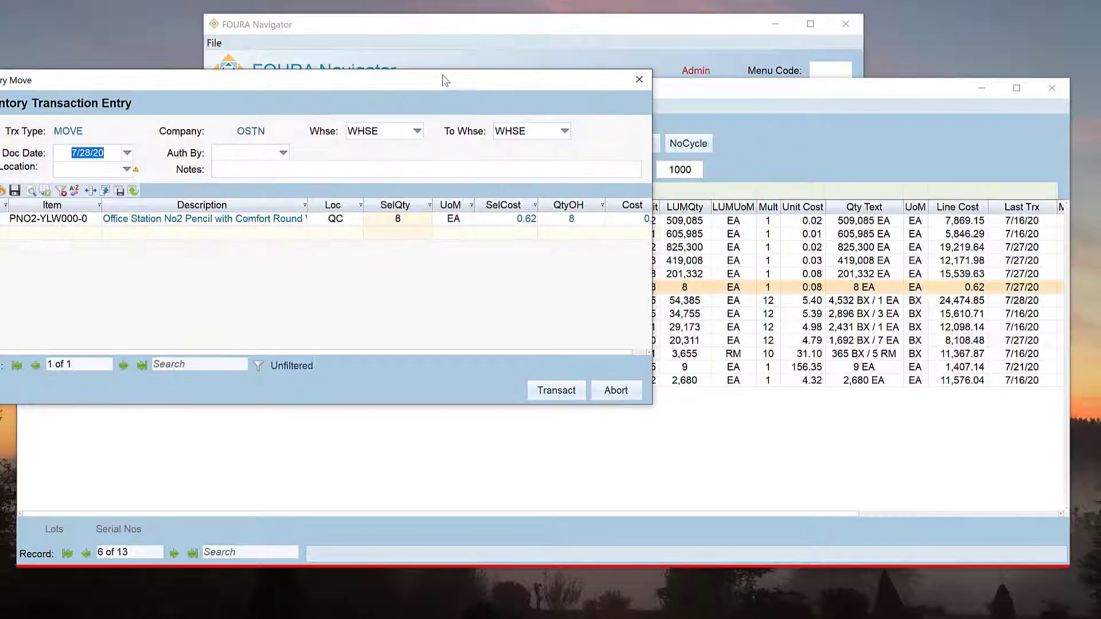
drag(466, 88, 645, 121)
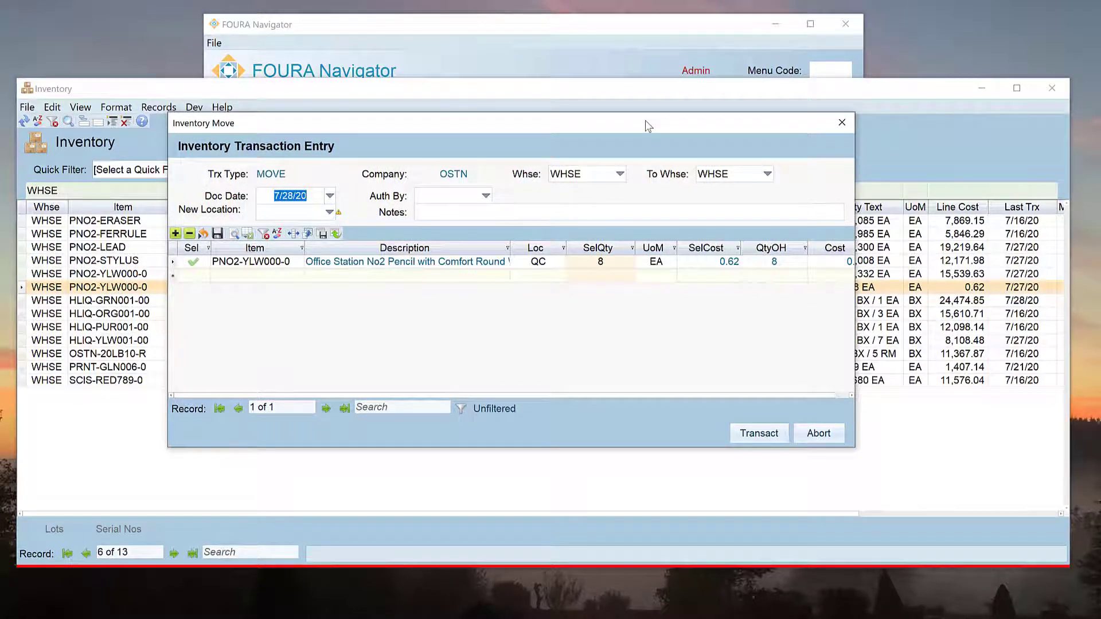
click(330, 198)
click(331, 198)
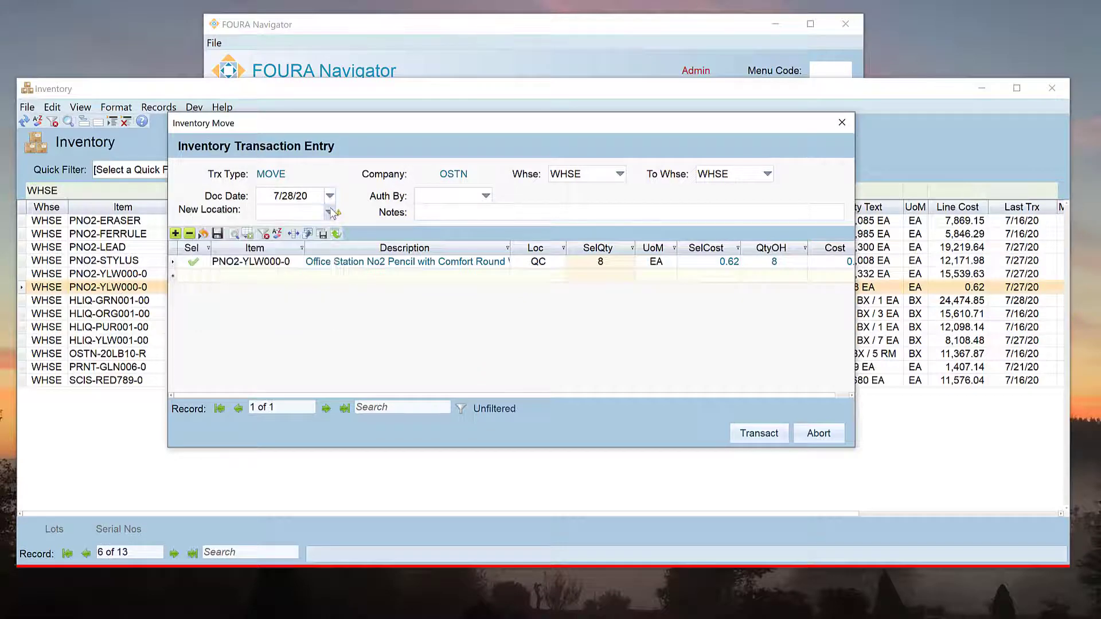
click(330, 212)
scroll(322, 310, down, 4)
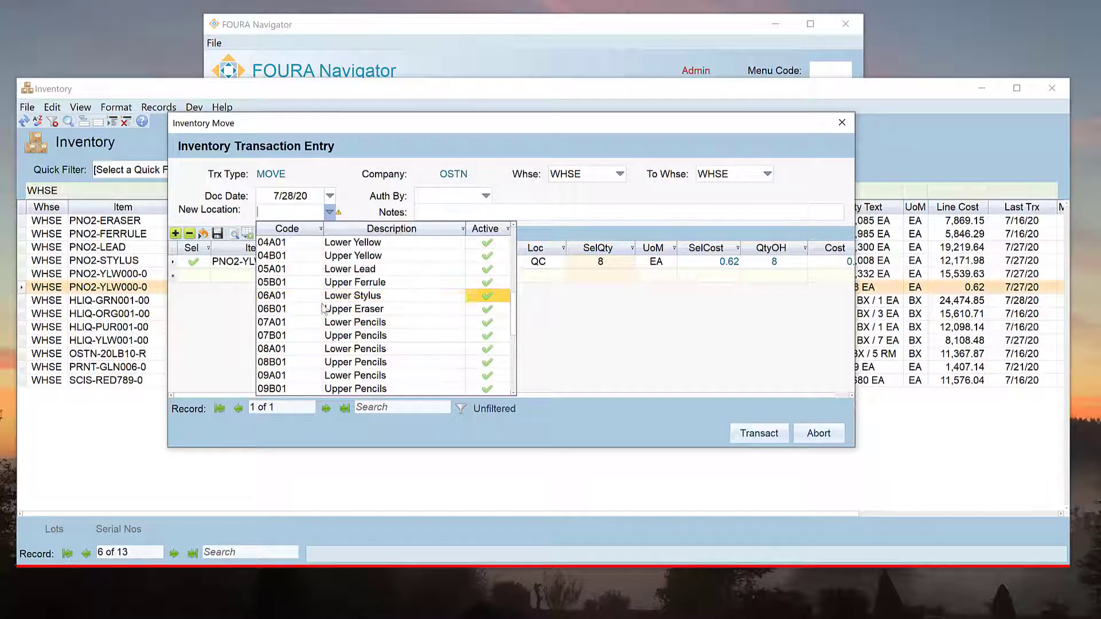
click(321, 322)
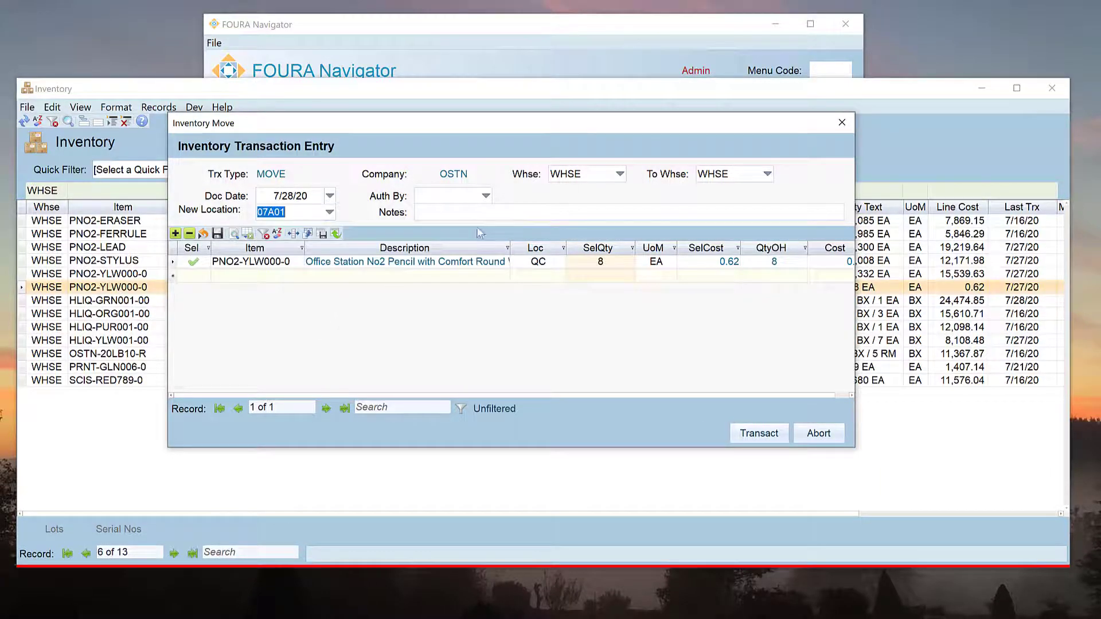
Choose the Operations Supervisor as authorizer of the move and enter the note "Items passed QC"
click(486, 196)
click(491, 346)
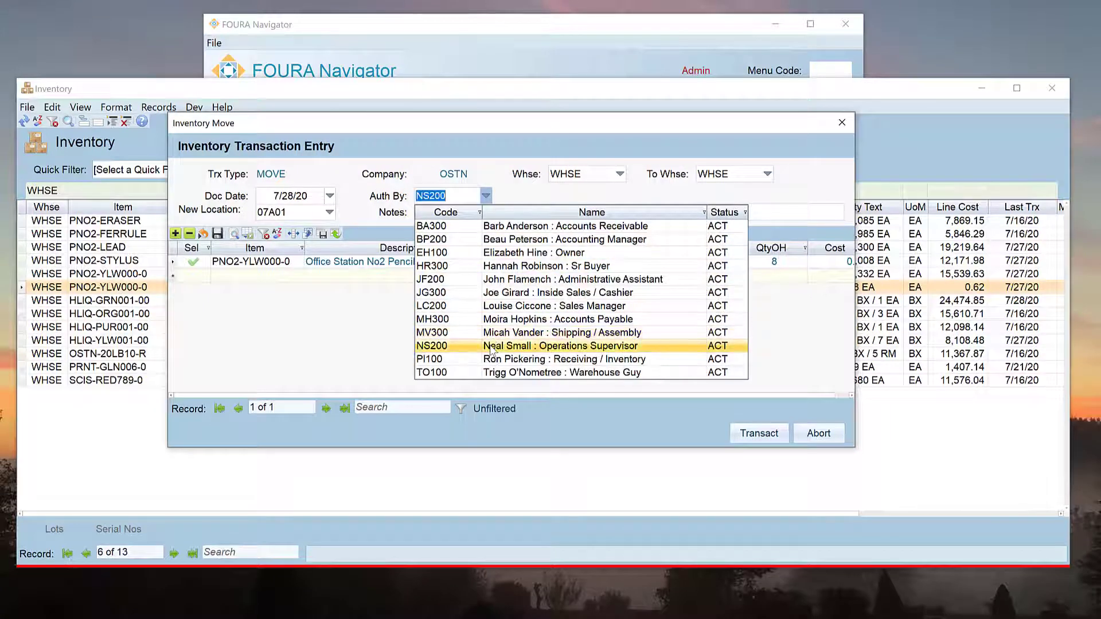
click(456, 213)
text(Items passed QC)
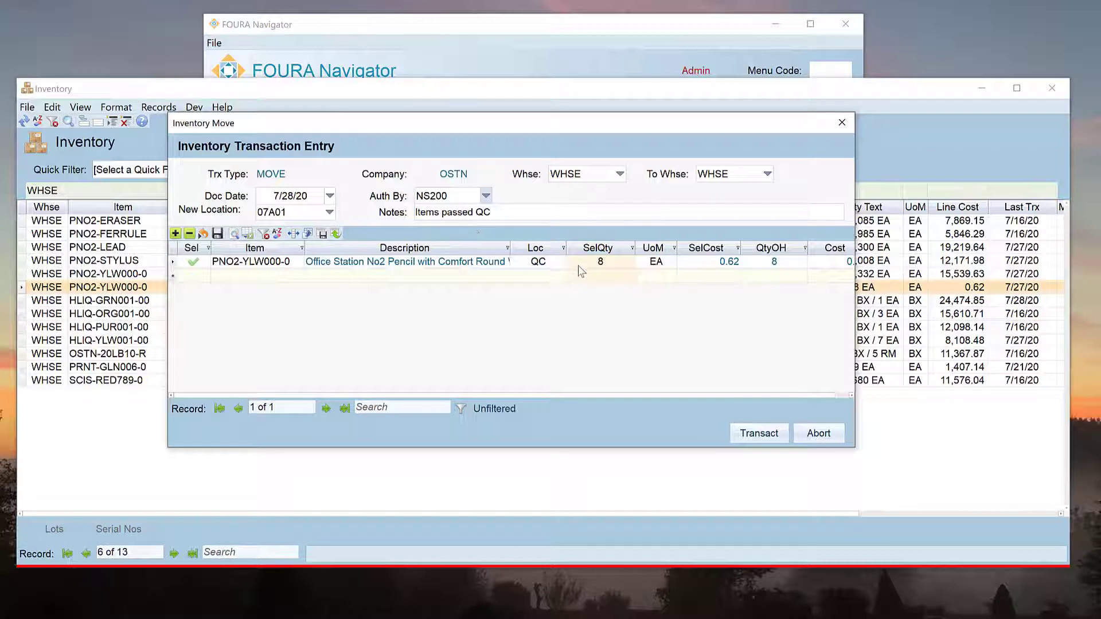
Post the move transaction for the QC pencils and close the result message
click(597, 262)
click(748, 435)
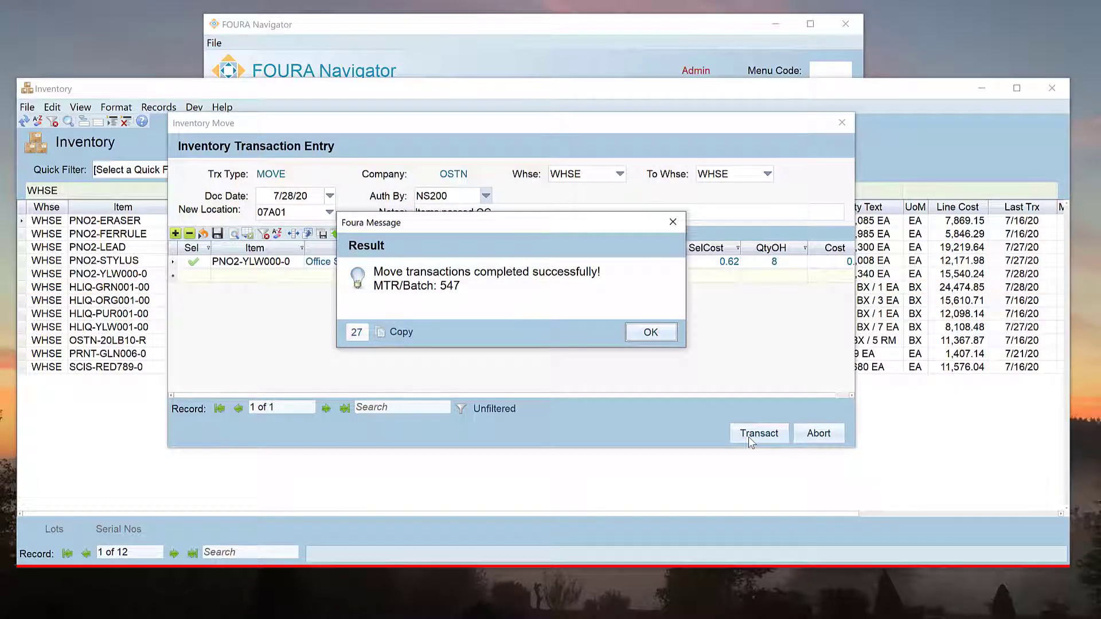
click(651, 332)
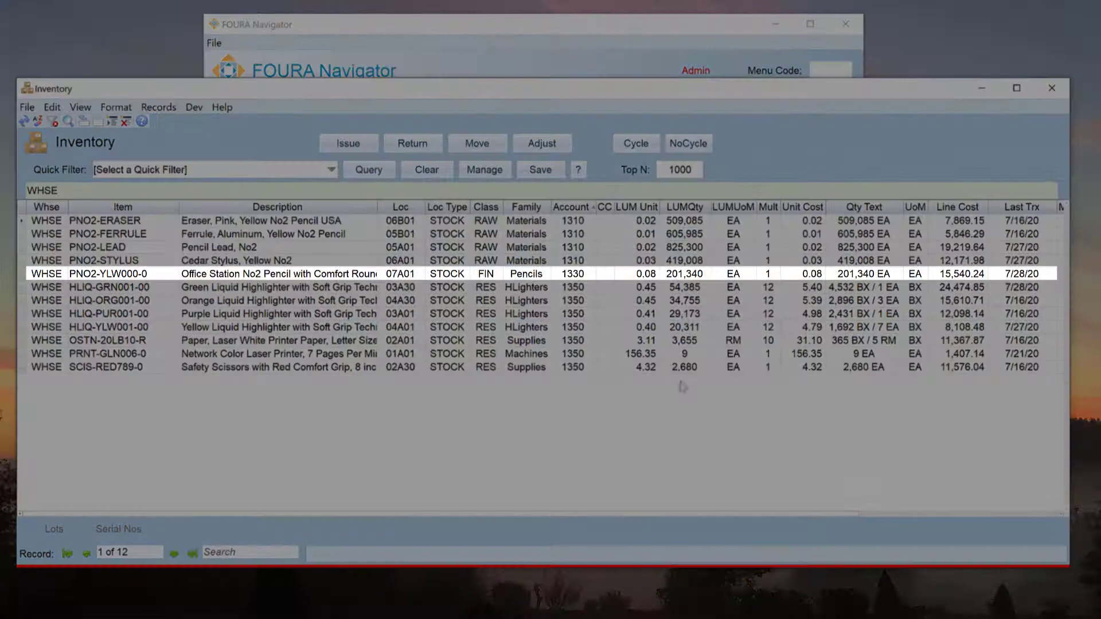
Start an inventory adjustment for the pencil lead PNO2-LEAD with the adjust type DAMAGE
click(369, 175)
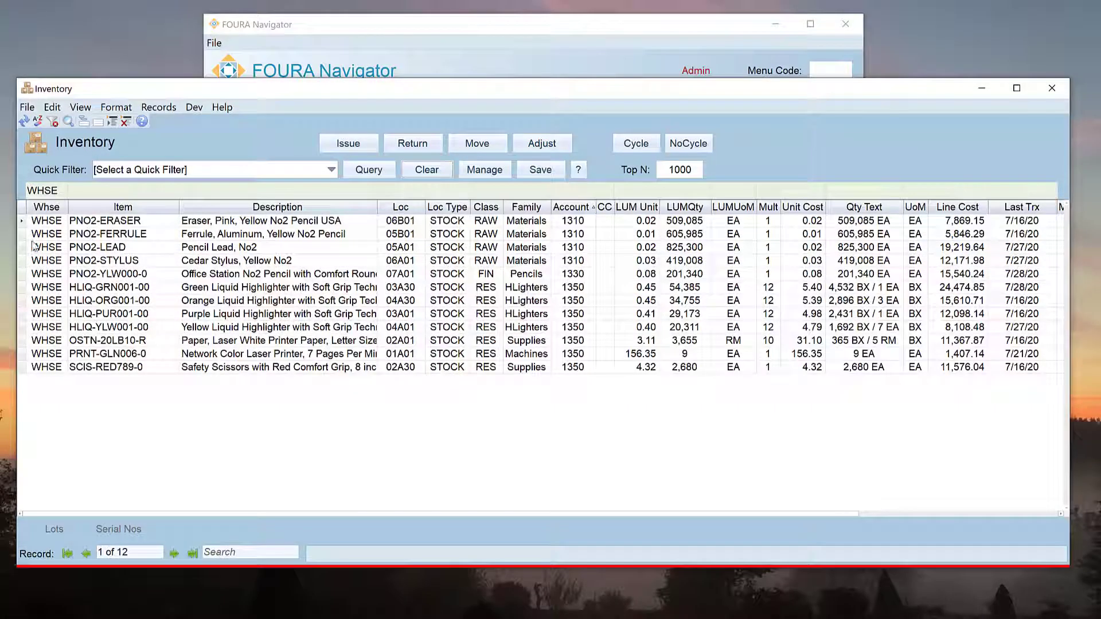
click(23, 251)
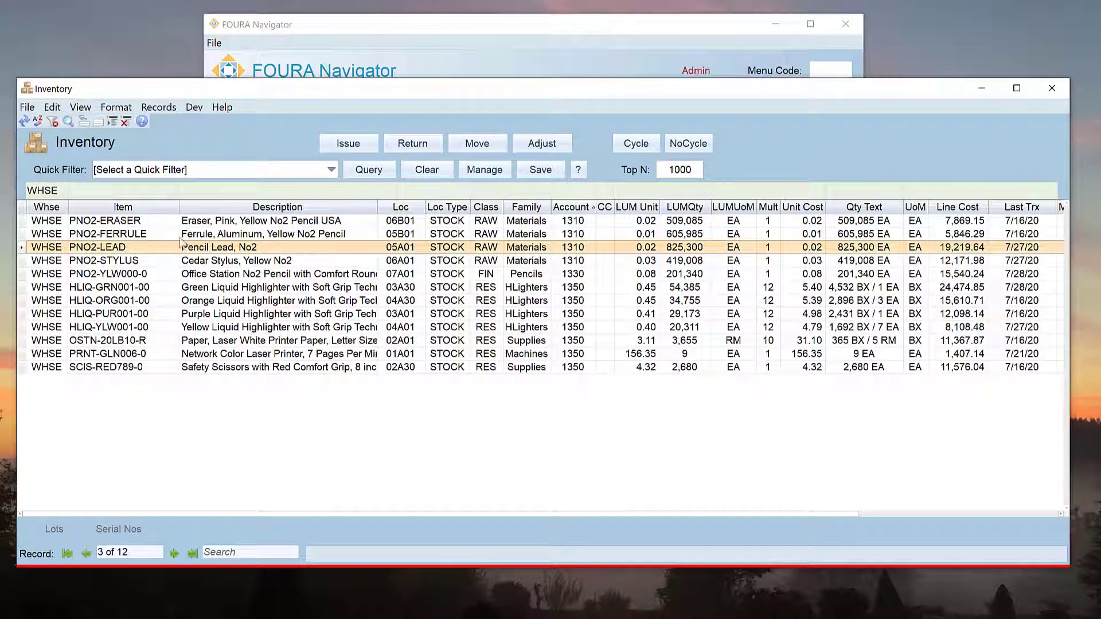
click(569, 147)
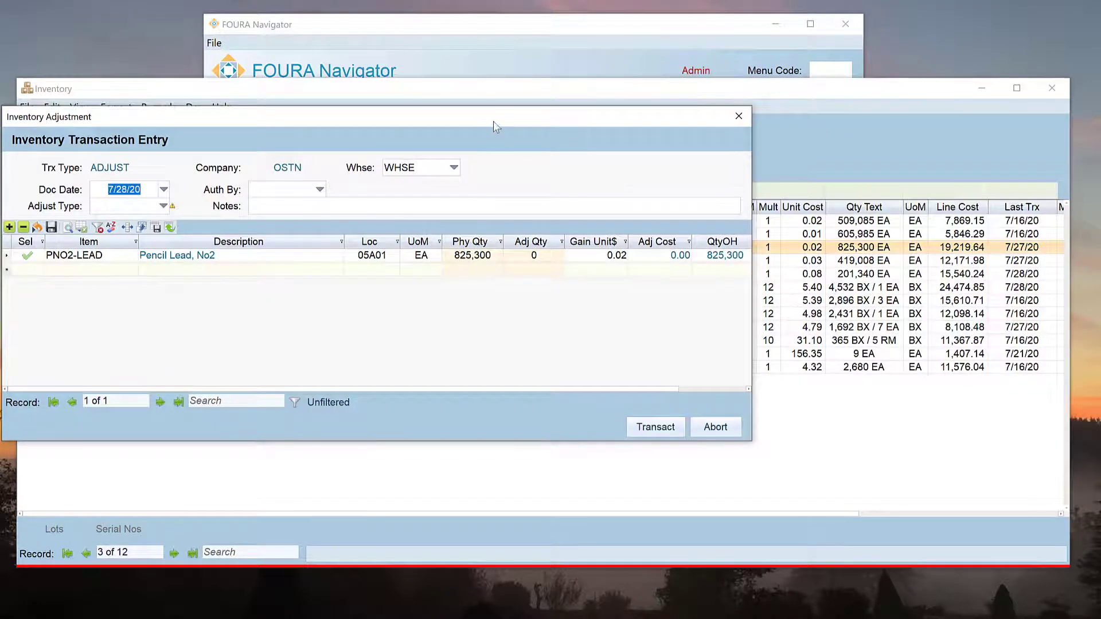
drag(614, 132, 678, 139)
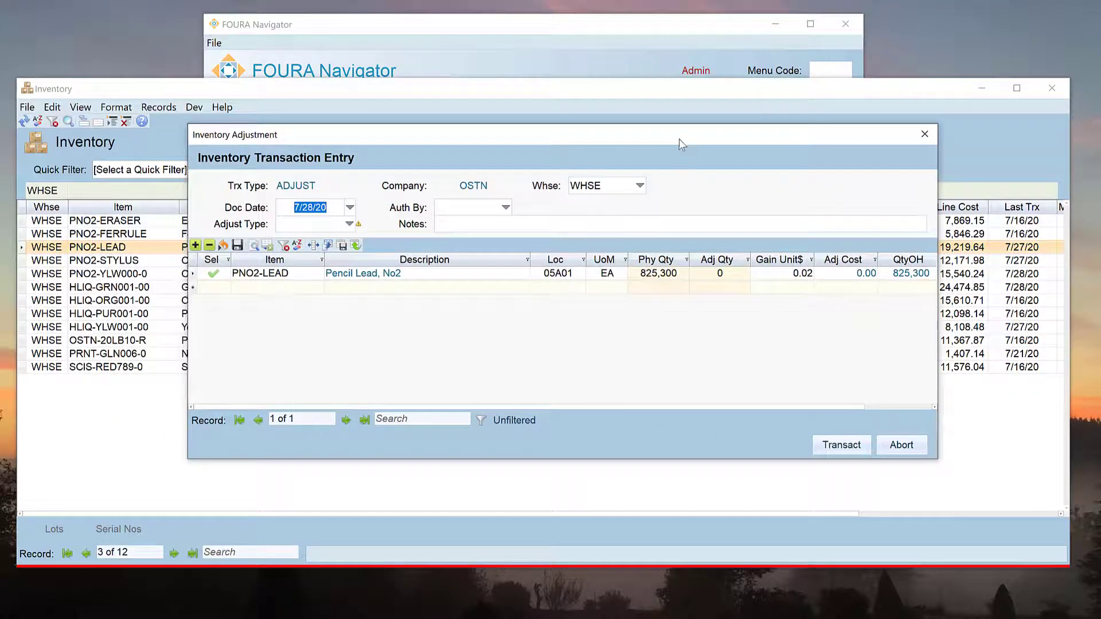
click(349, 225)
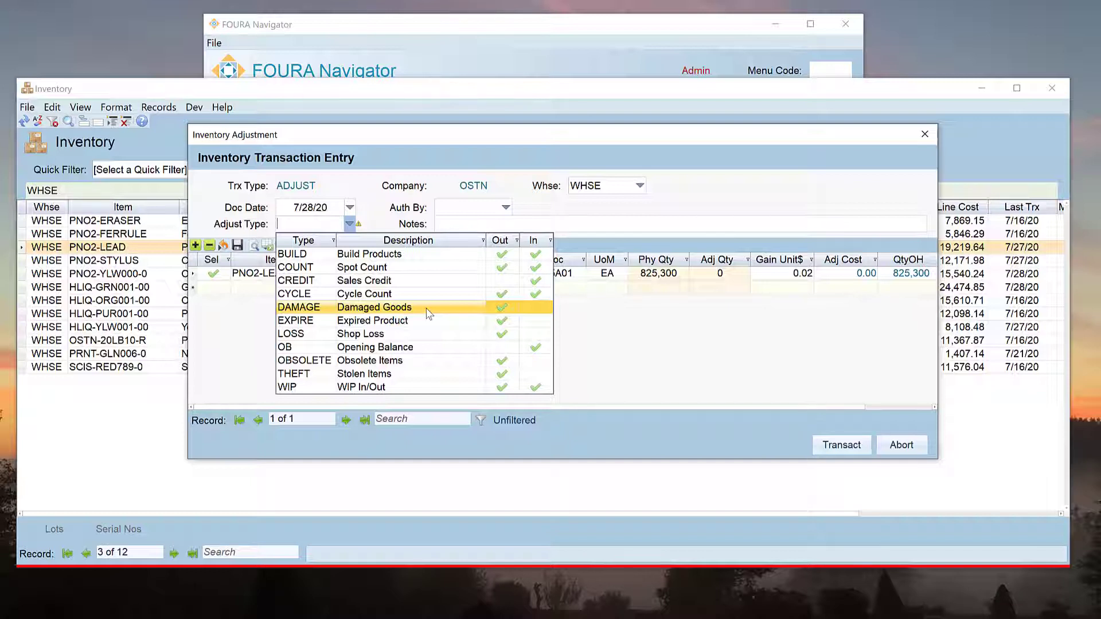
click(429, 312)
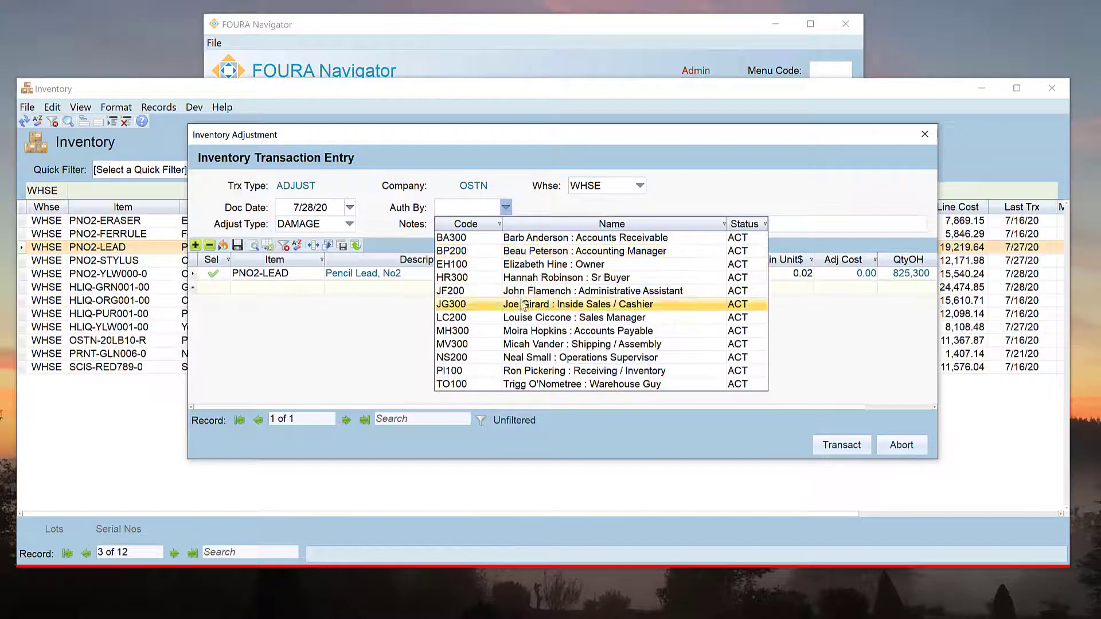
Choose the Shipping / Assembly employee as authorizer of the adjustment and enter the note "Items damaged during relocation"
click(527, 344)
click(487, 224)
text(Items damaged during relocation)
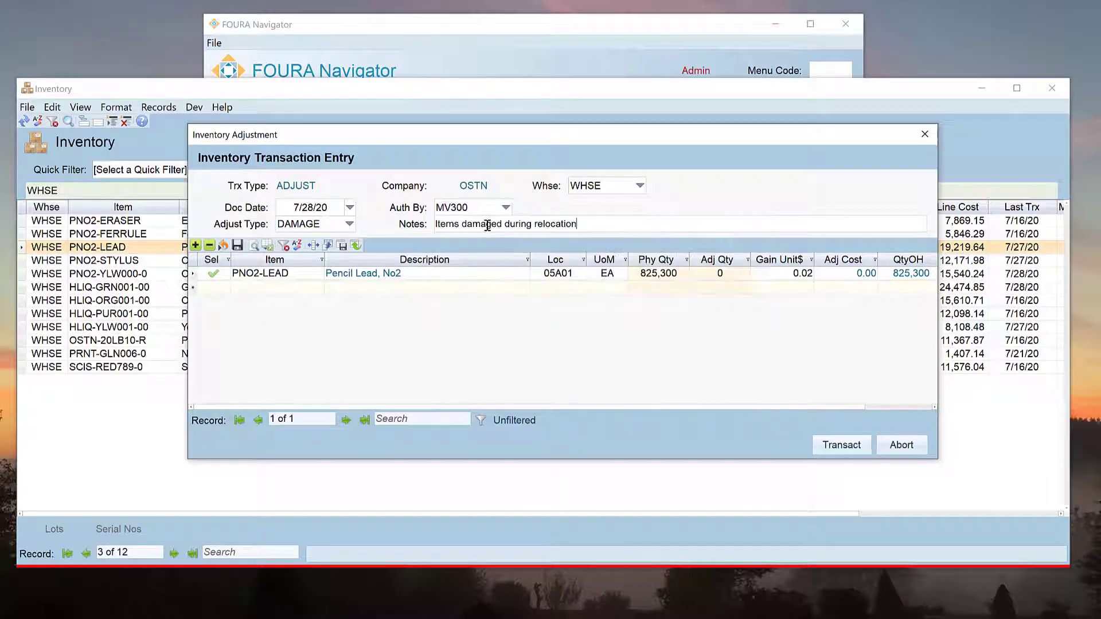
Set the adjustment quantity of PNO2-LEAD to -30,000, post the adjustment, and close the result message
click(703, 272)
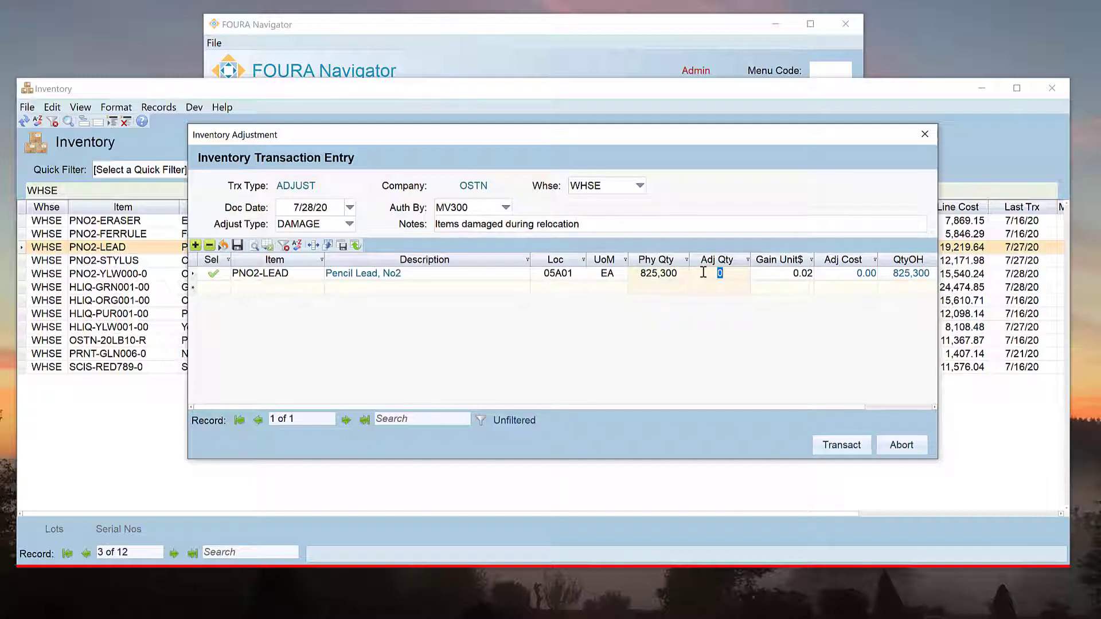
text(-30000)
key(Tab)
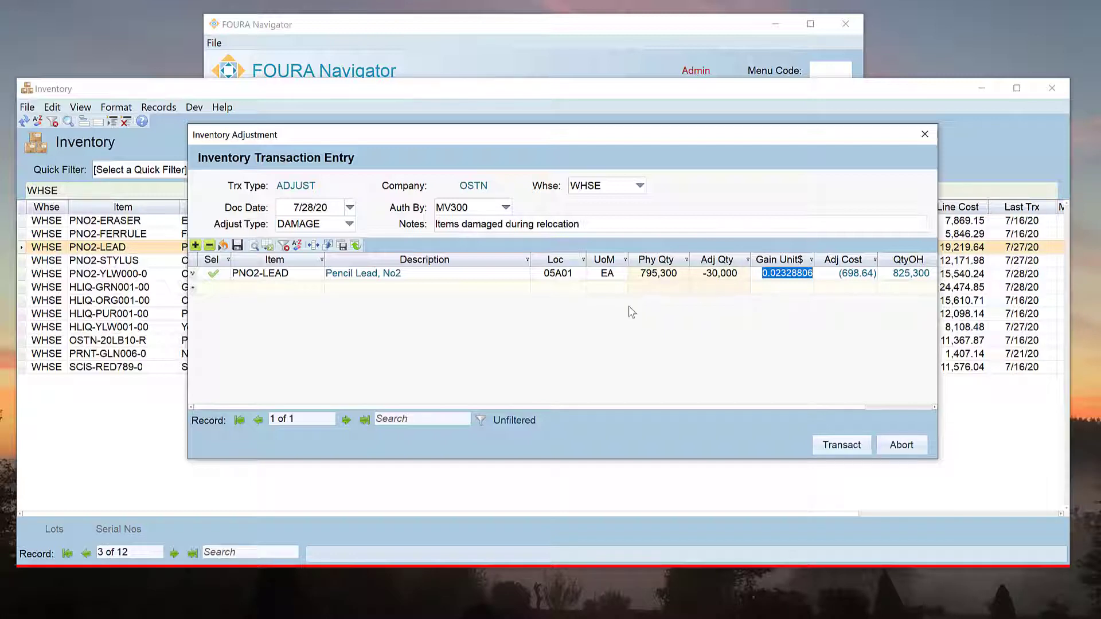
click(821, 446)
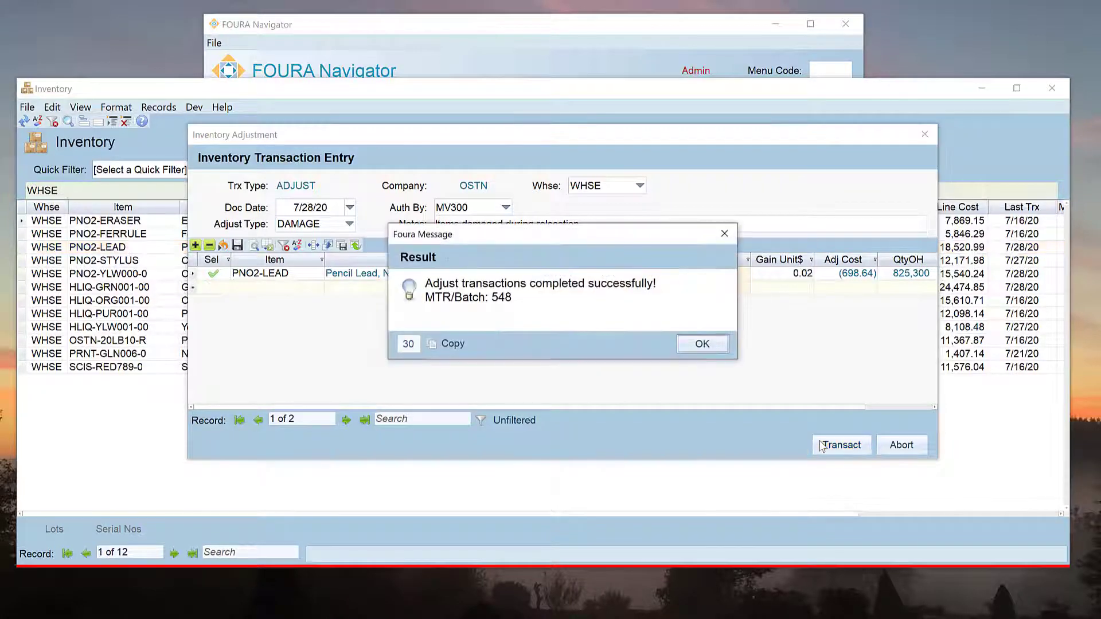
click(702, 344)
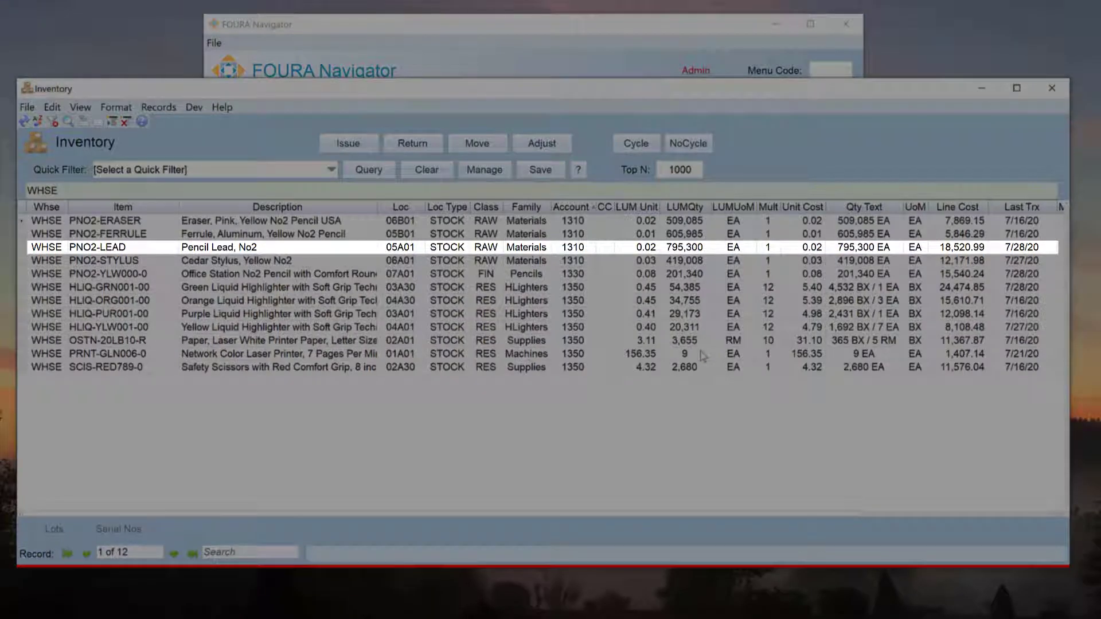